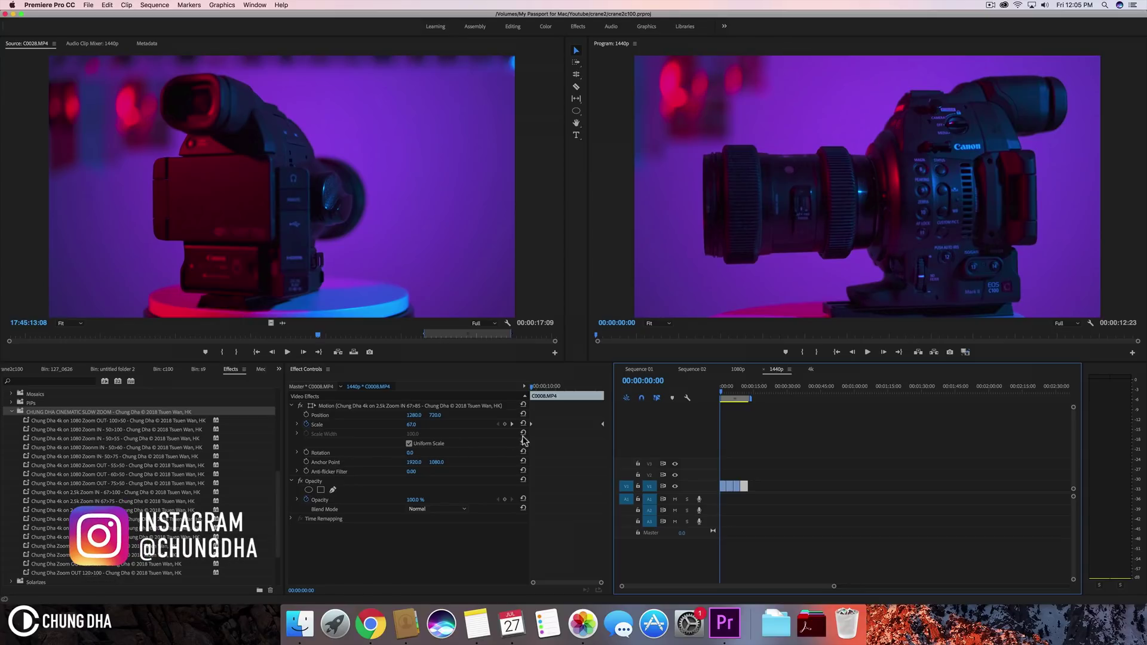
Play the 1440p sequence, stop at 00:00:12:17 on the gimbal shot, and deselect the clip
click(701, 397)
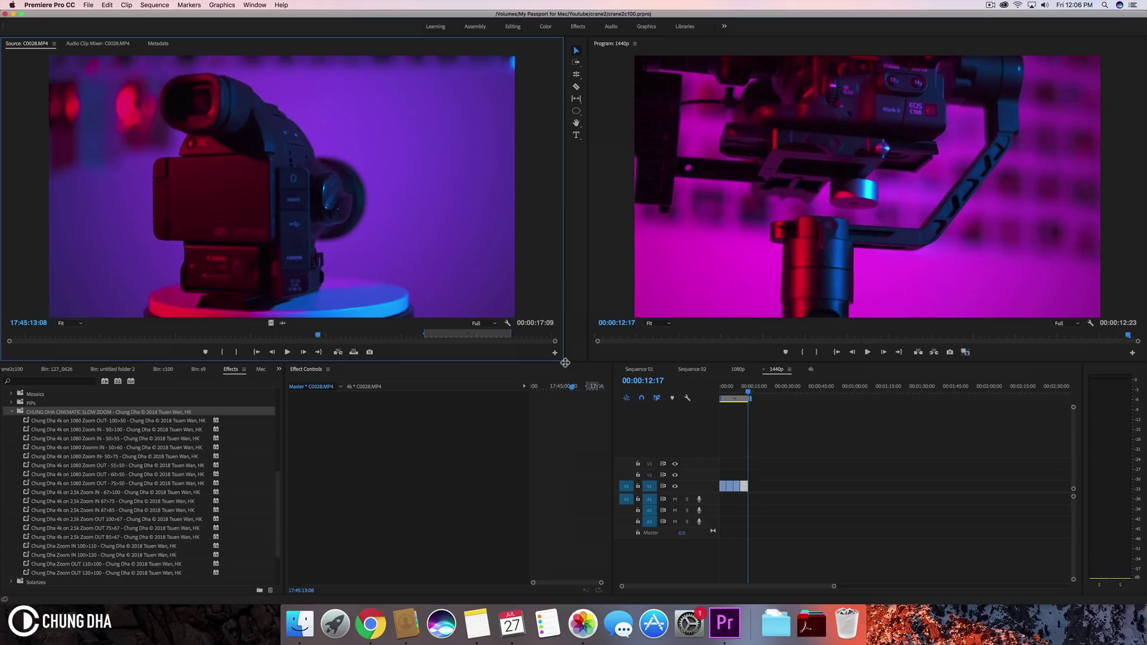
Place C0028.MP4 on track V1, trim its end to a short piece, and park the playhead on it
drag(270, 324, 775, 486)
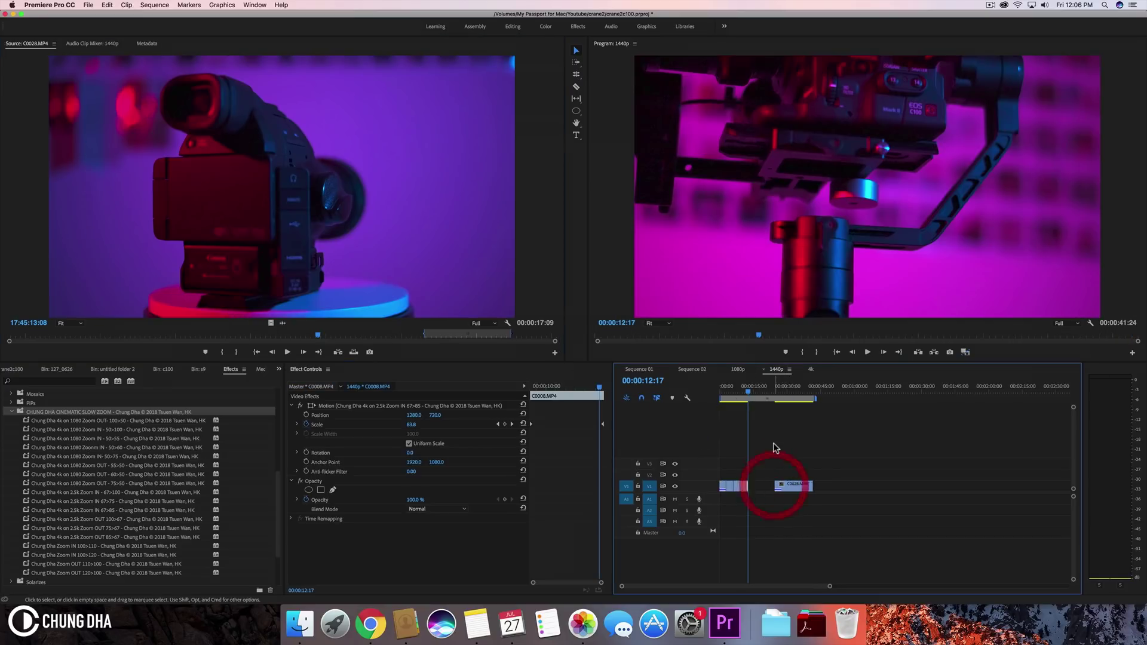
drag(777, 399, 783, 399)
drag(811, 486, 782, 485)
click(776, 394)
drag(776, 394, 779, 395)
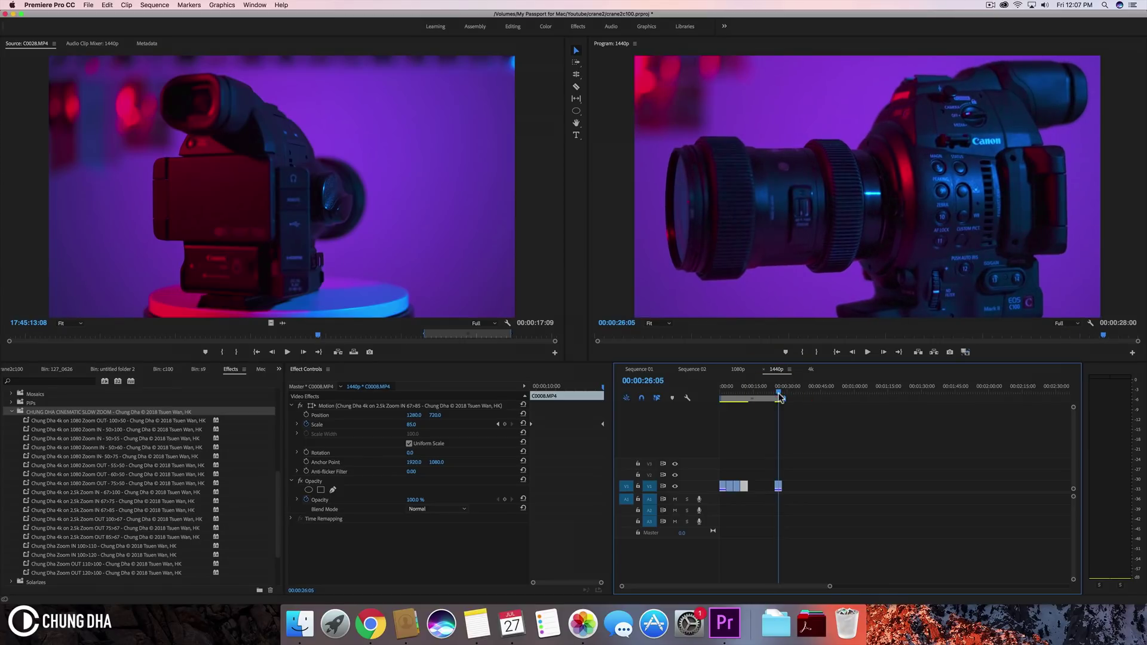
Set the short camera clip's Scale to 67 in Effect Controls
click(776, 485)
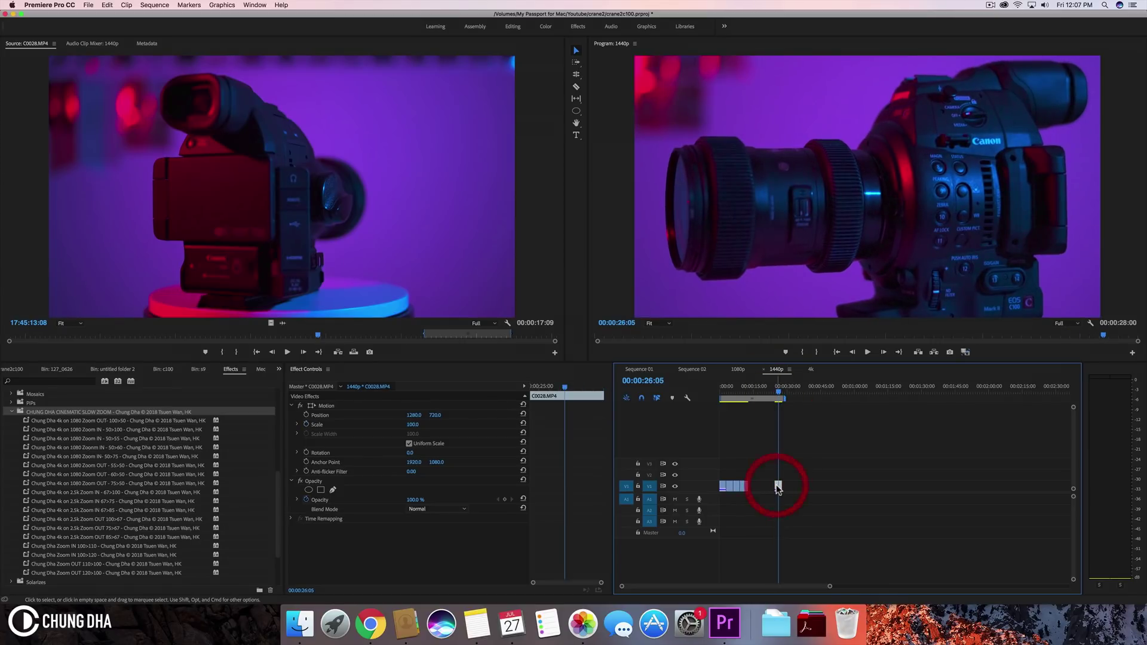
click(423, 432)
click(412, 422)
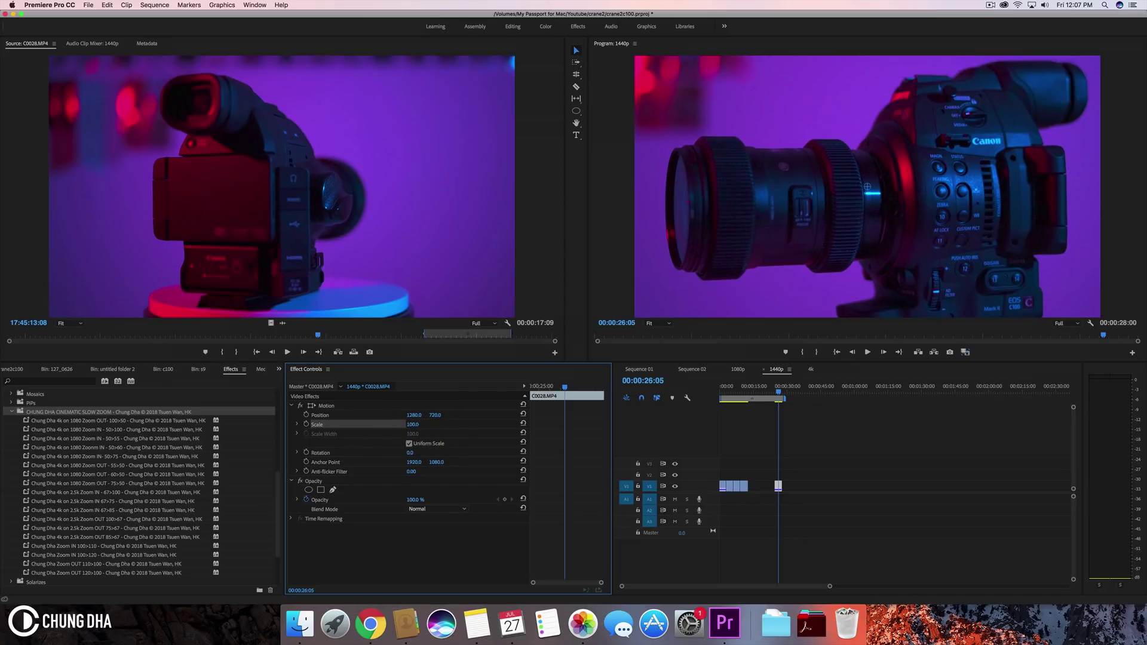
click(414, 424)
text(67)
key(Return)
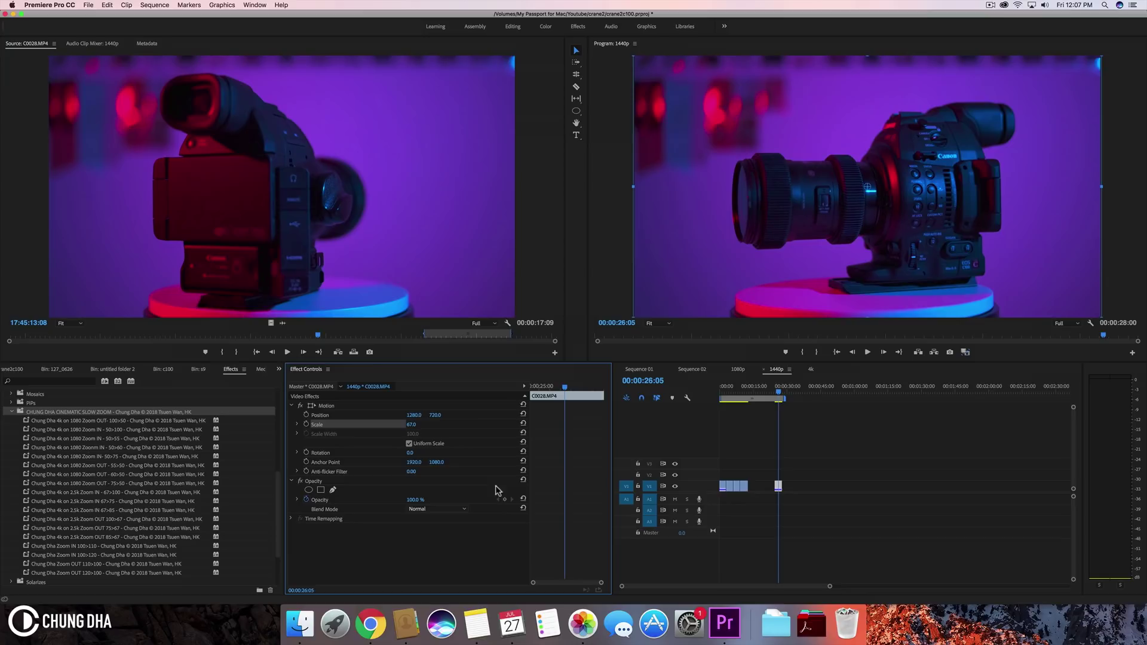
Keyframe Scale at 67, add a later keyframe at 75, and preview the zoom
click(482, 423)
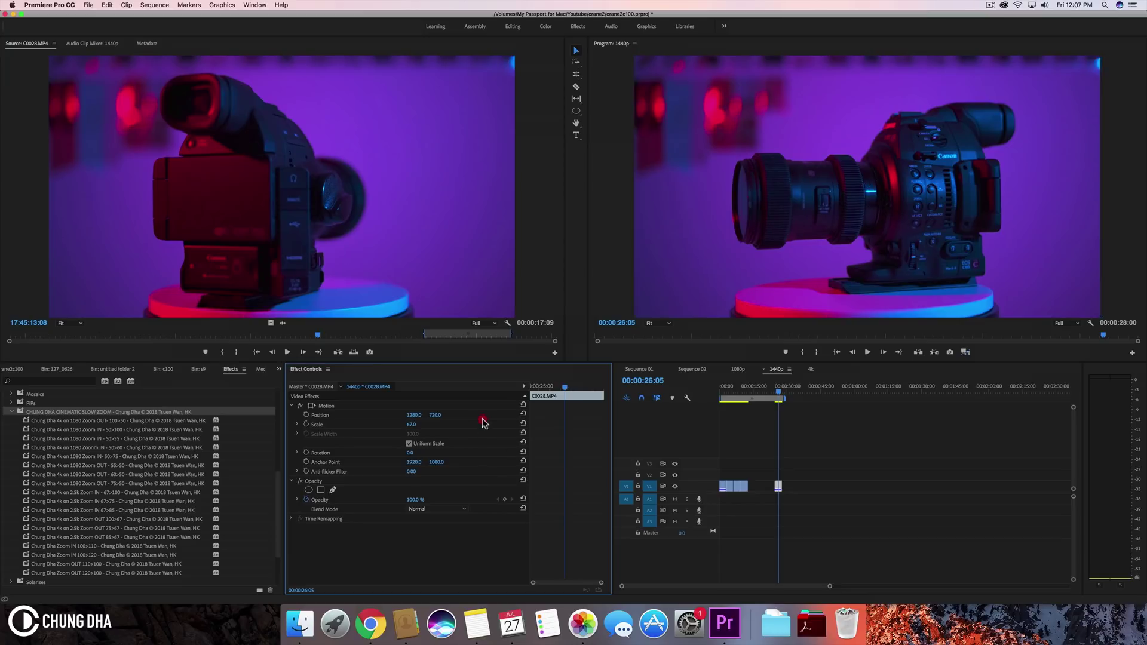
click(306, 424)
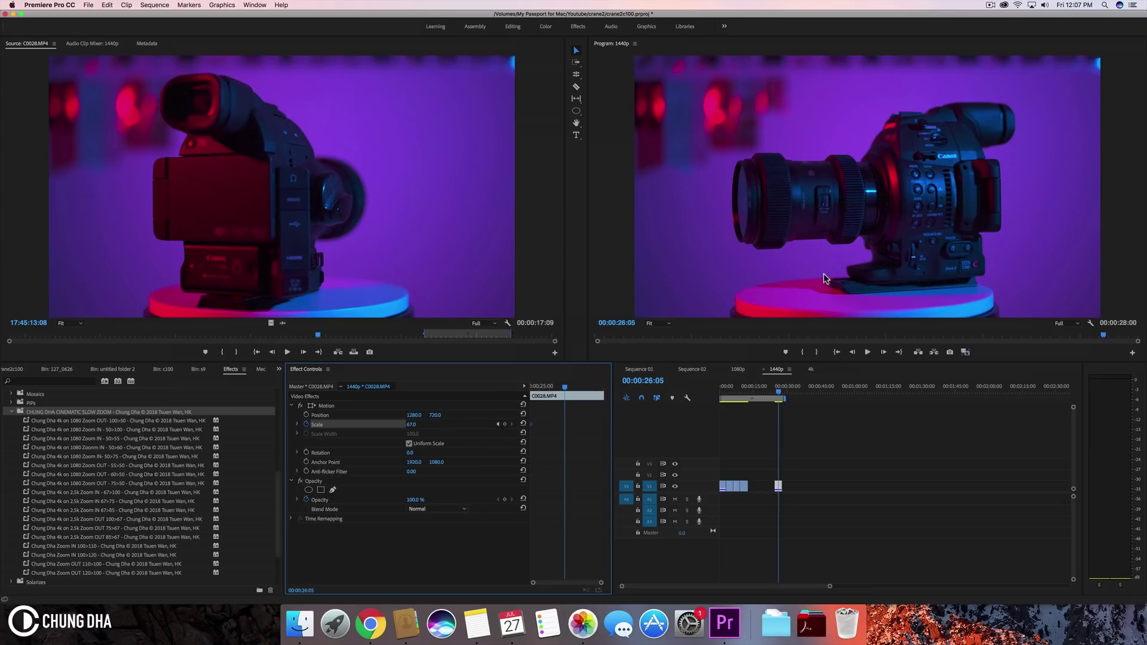
click(417, 424)
text(75)
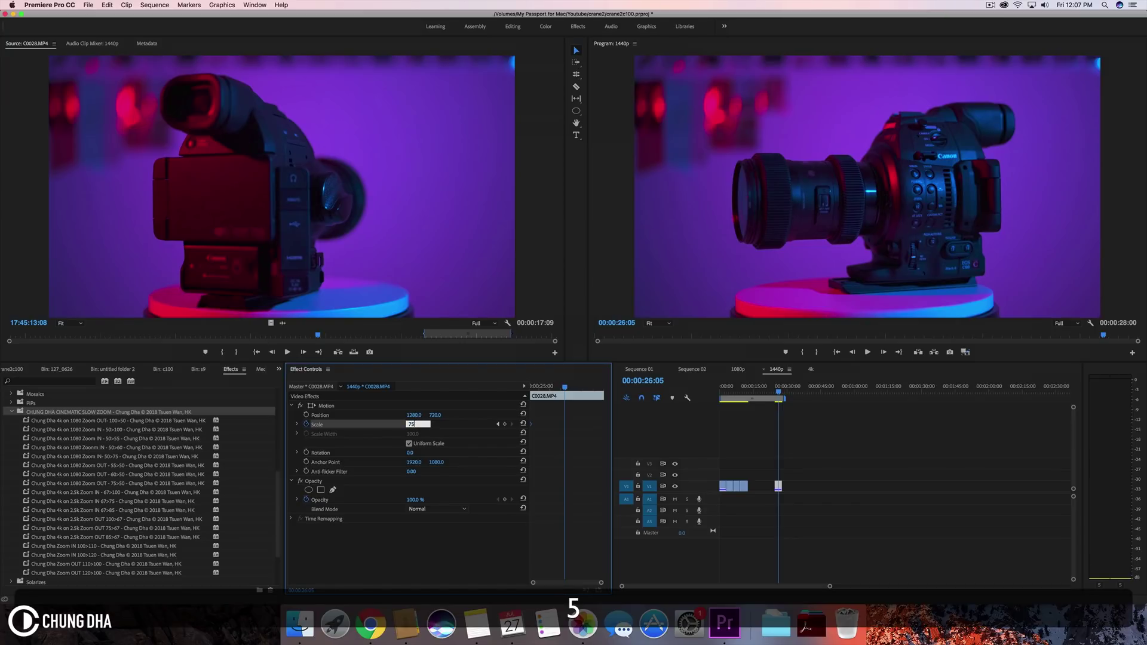
key(Return)
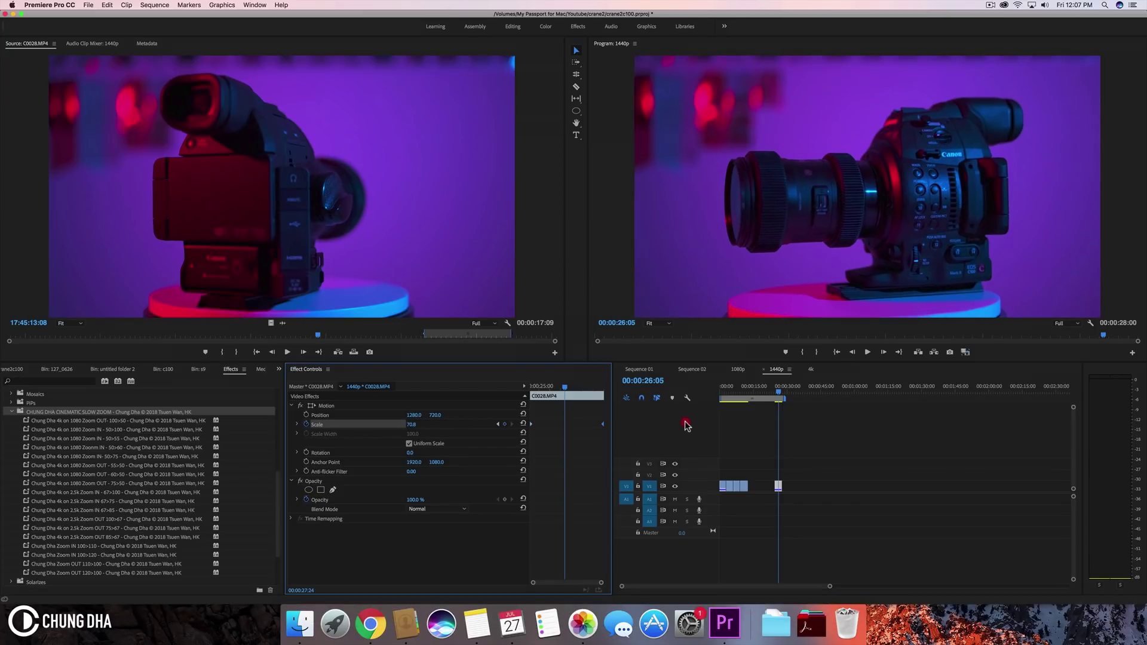
click(772, 388)
key(space)
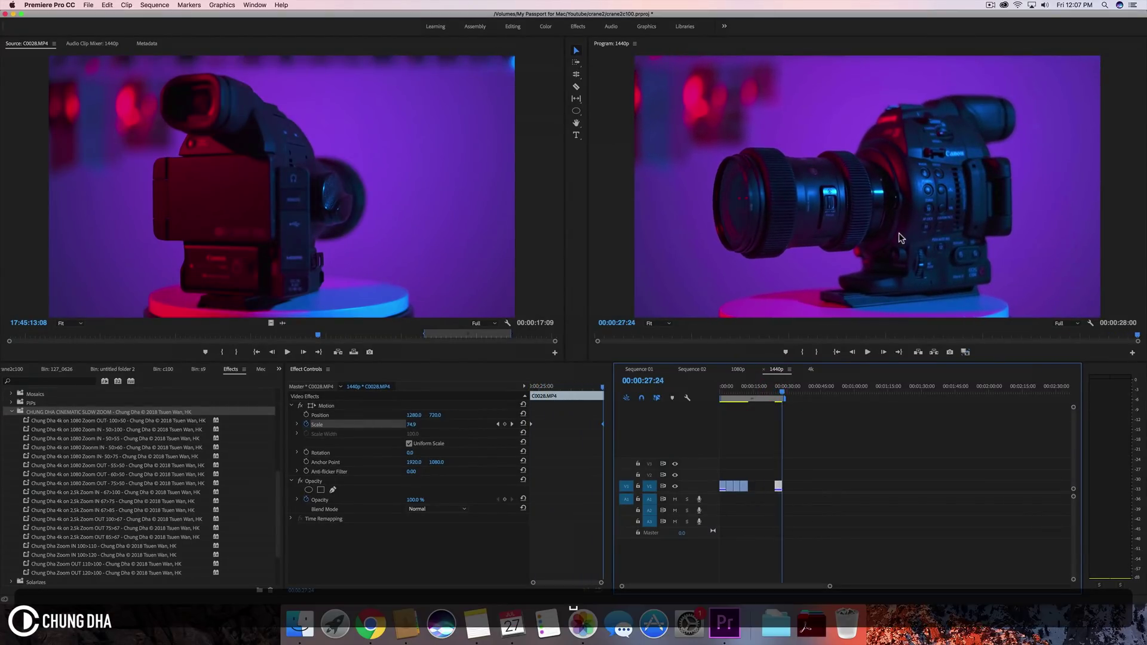
Drag the 75 Scale keyframe earlier and replay the clip to check the zoom timing
click(590, 389)
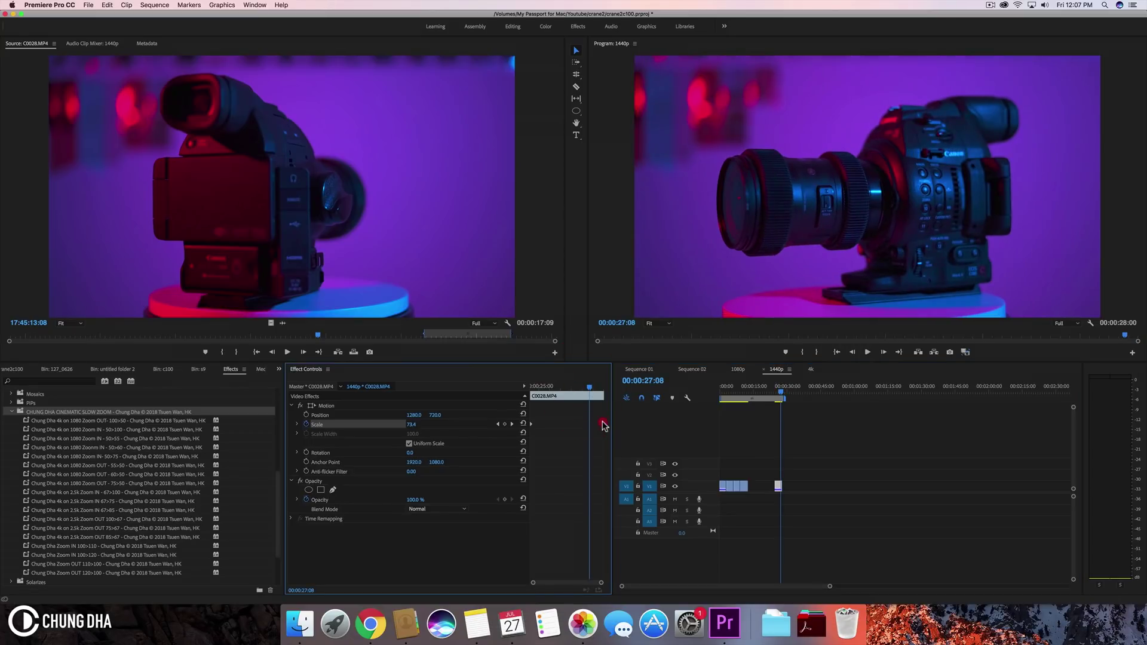
drag(602, 424, 639, 425)
click(776, 394)
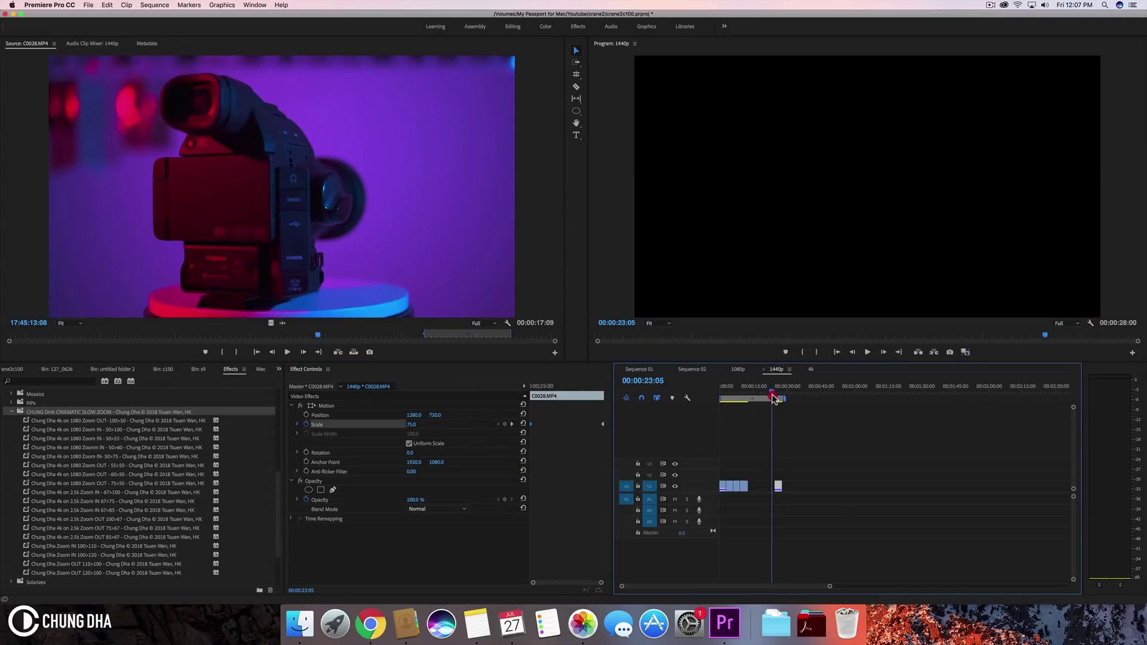
key(space)
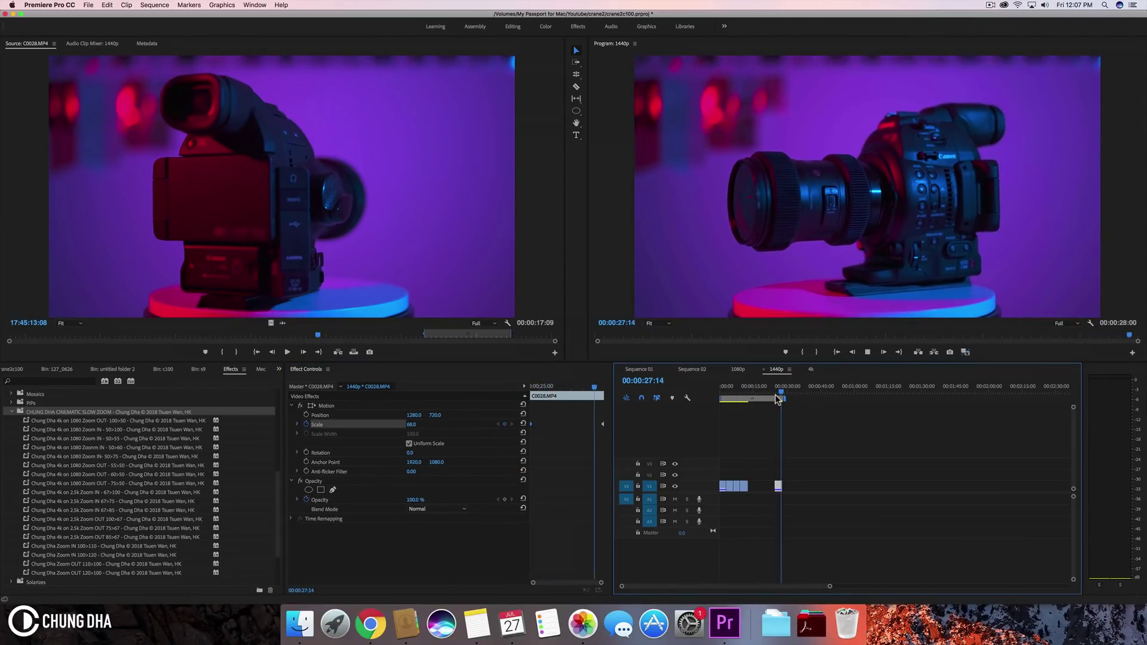
key(space)
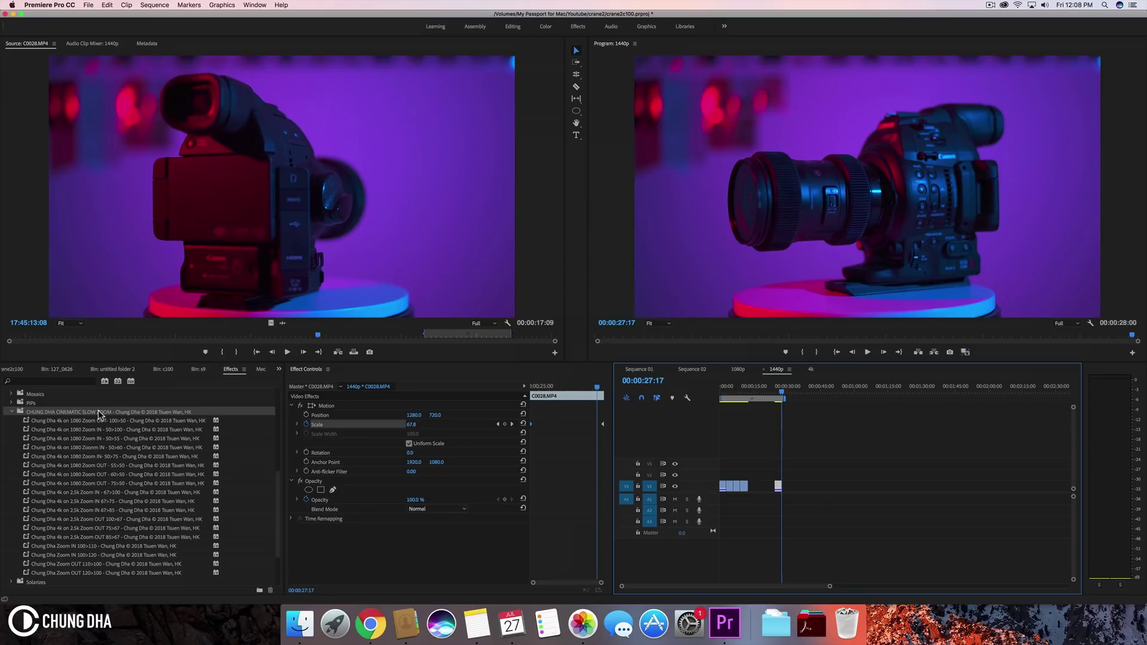
Import the CHUNG DHA CINEMATIC SLOW ZOOM .prfpset preset file into the Presets folder
scroll(99, 413, up, 6)
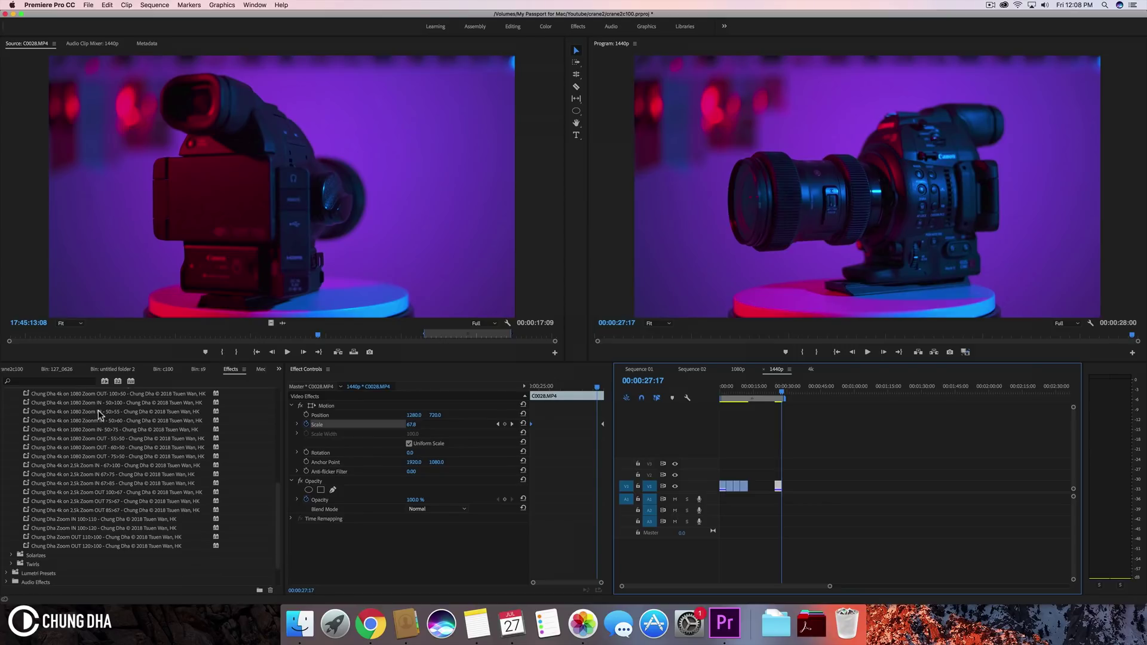
right_click(28, 394)
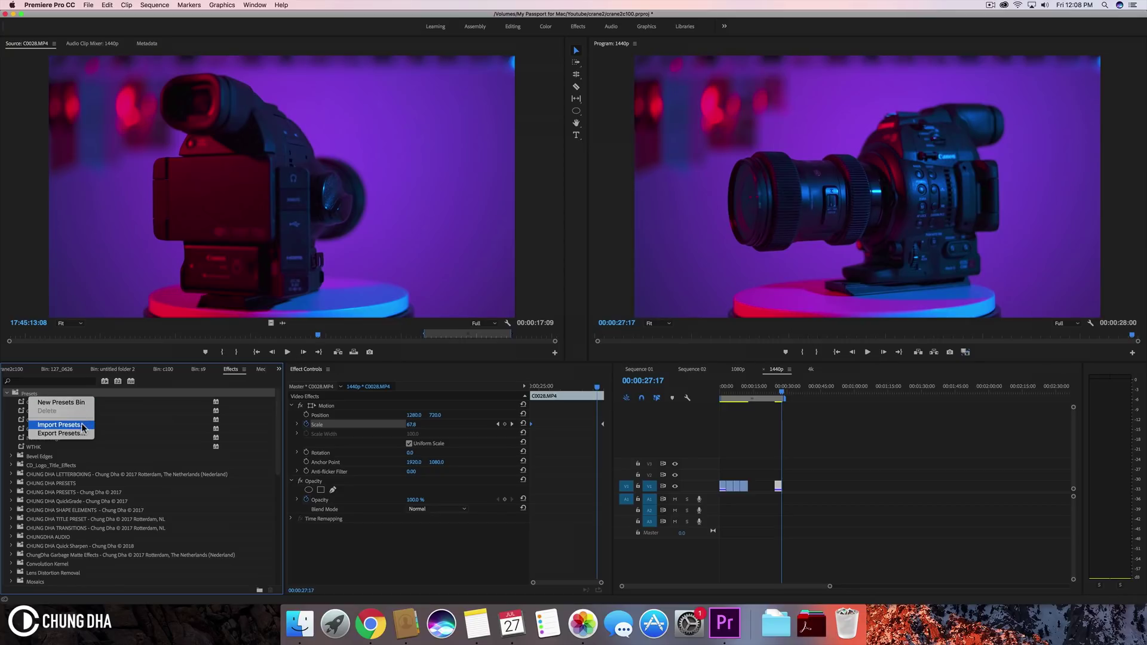
click(83, 426)
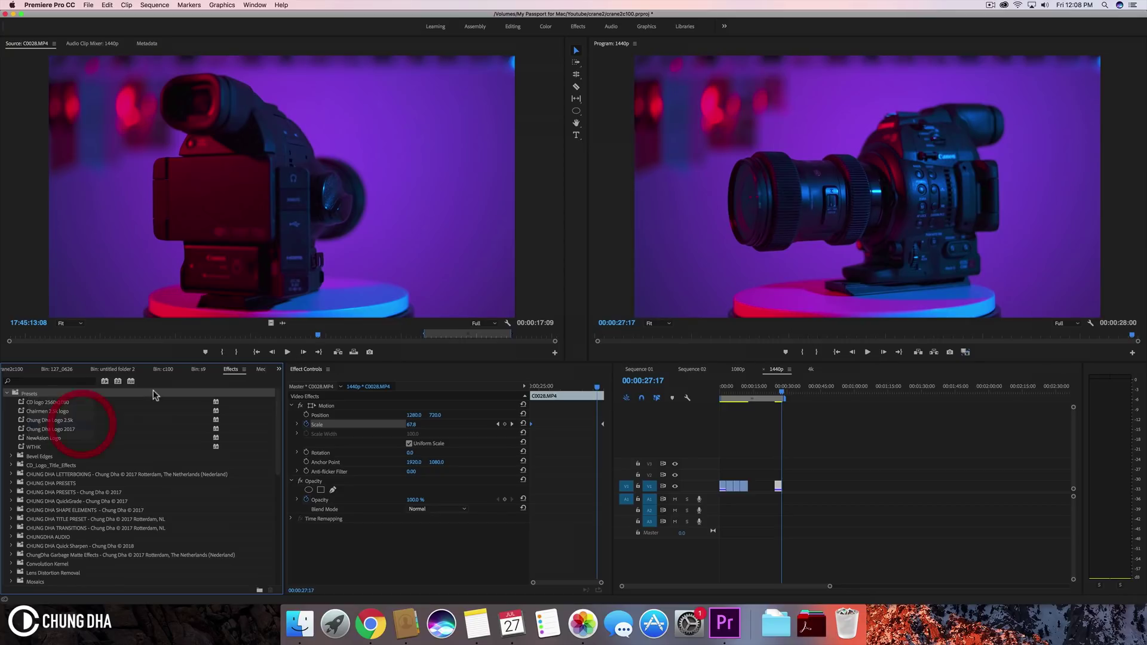
click(476, 102)
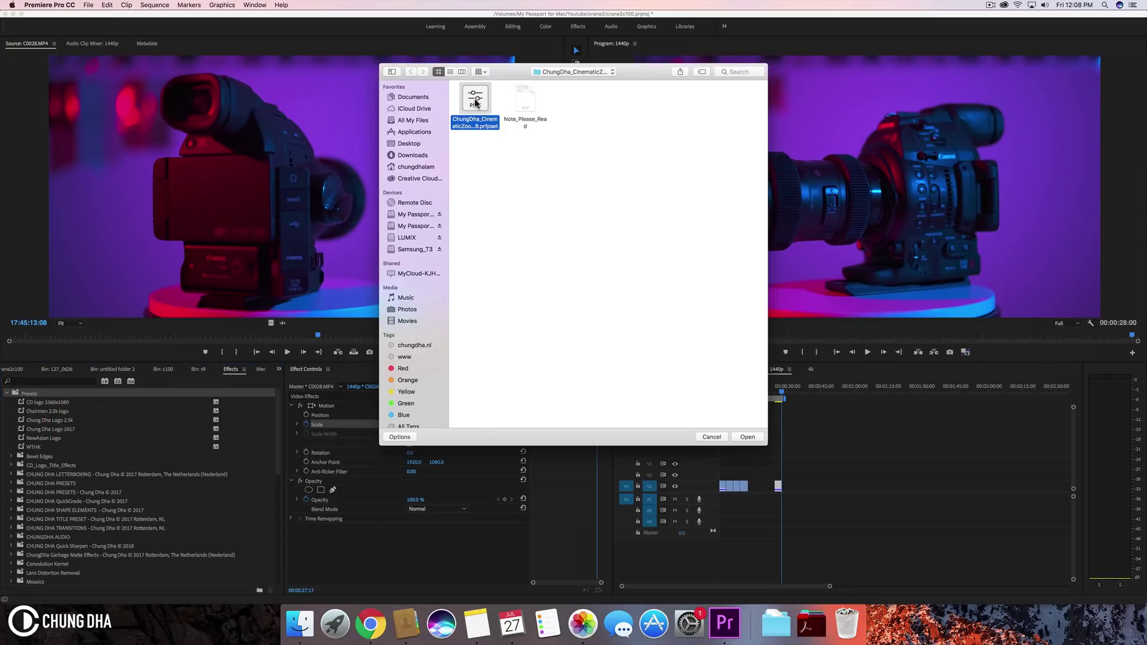
double_click(475, 101)
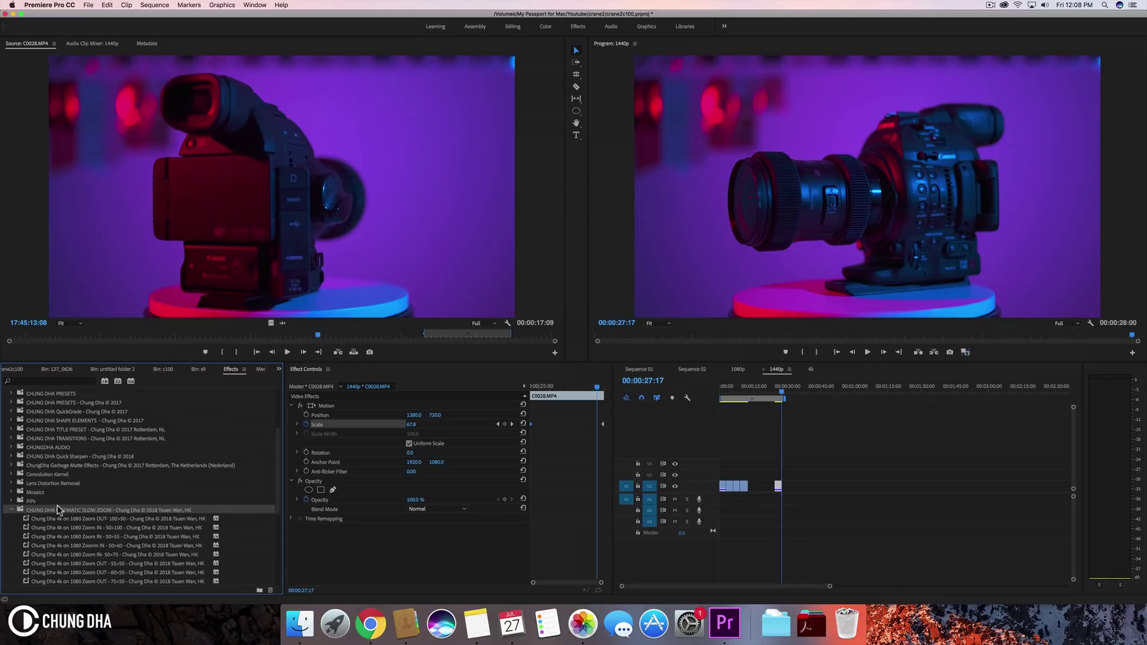
Turn off Scale animation, delete its keyframes, reset Scale to 100, and return the playhead to 00:00:26:00
scroll(124, 510, down, 3)
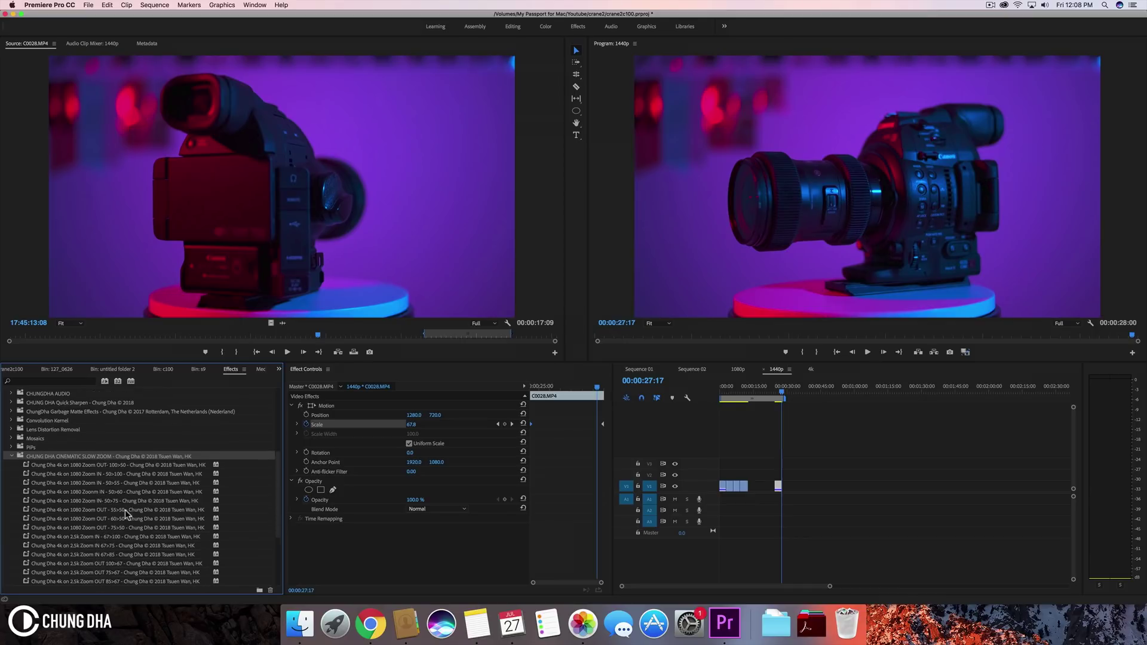
scroll(124, 510, down, 1)
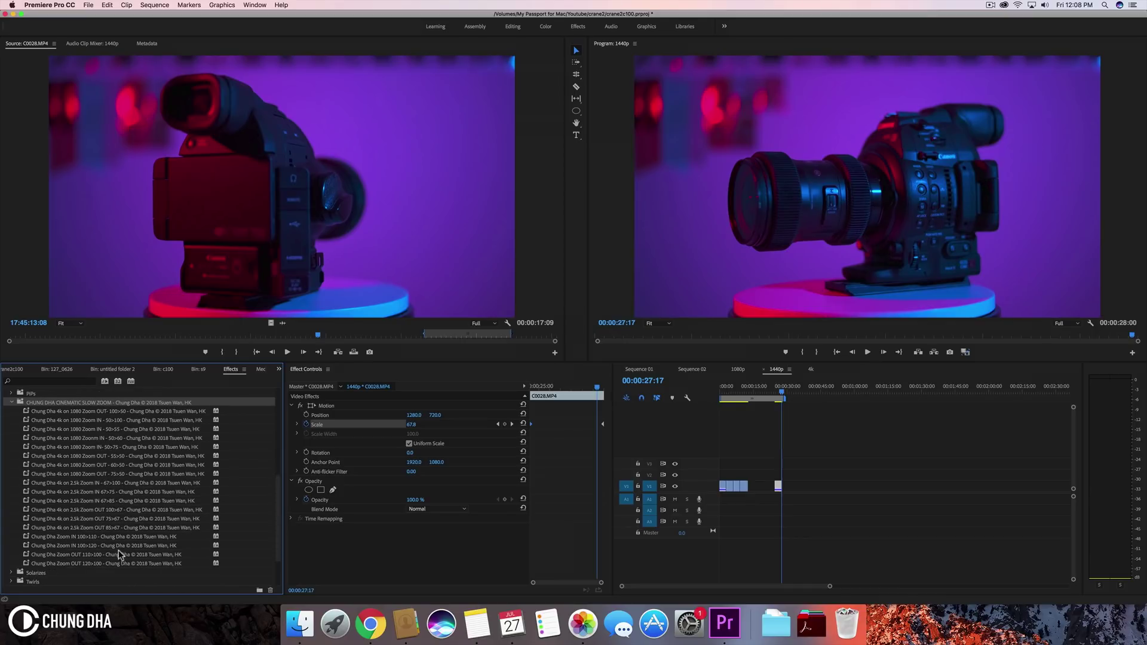
mouse_move(119, 554)
click(778, 483)
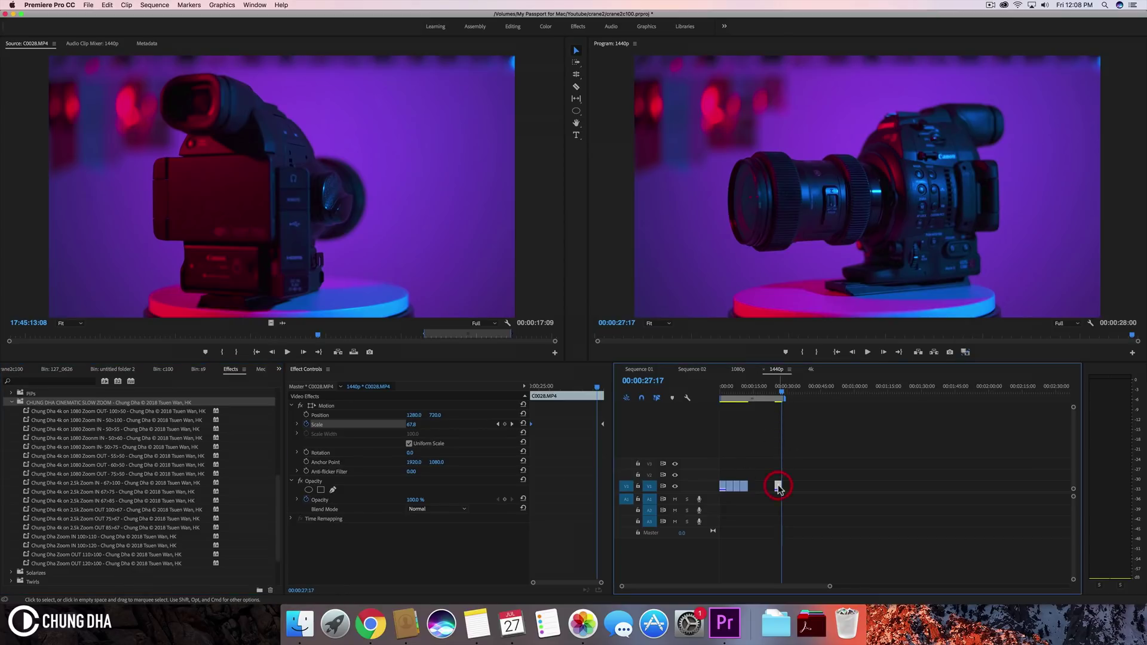
click(306, 424)
click(628, 323)
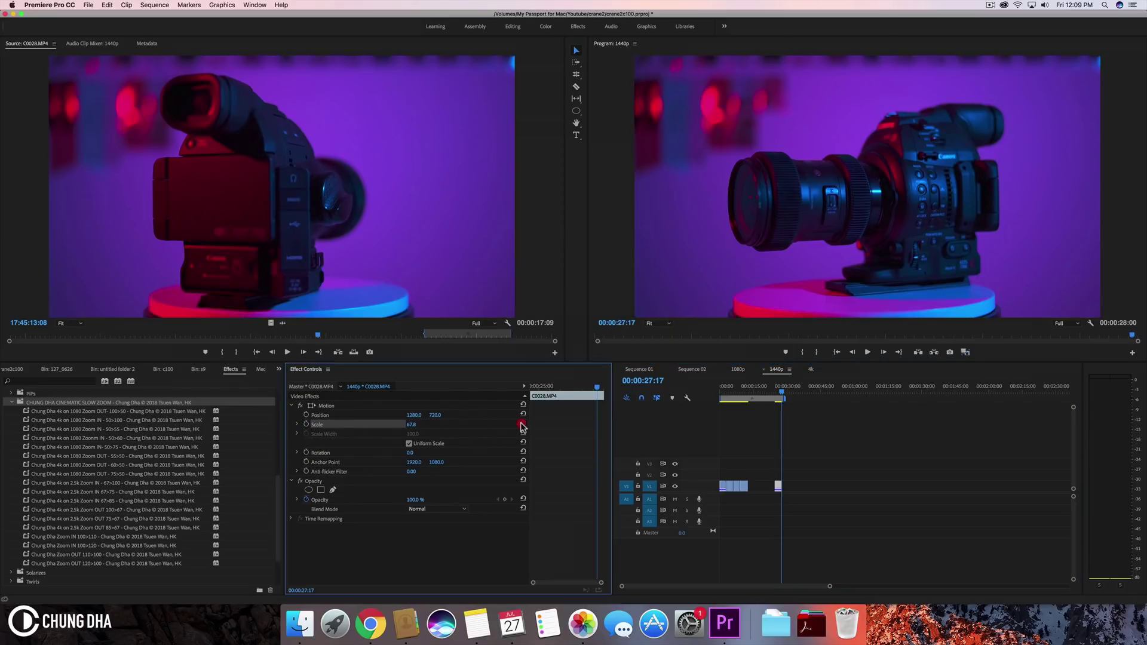
click(522, 426)
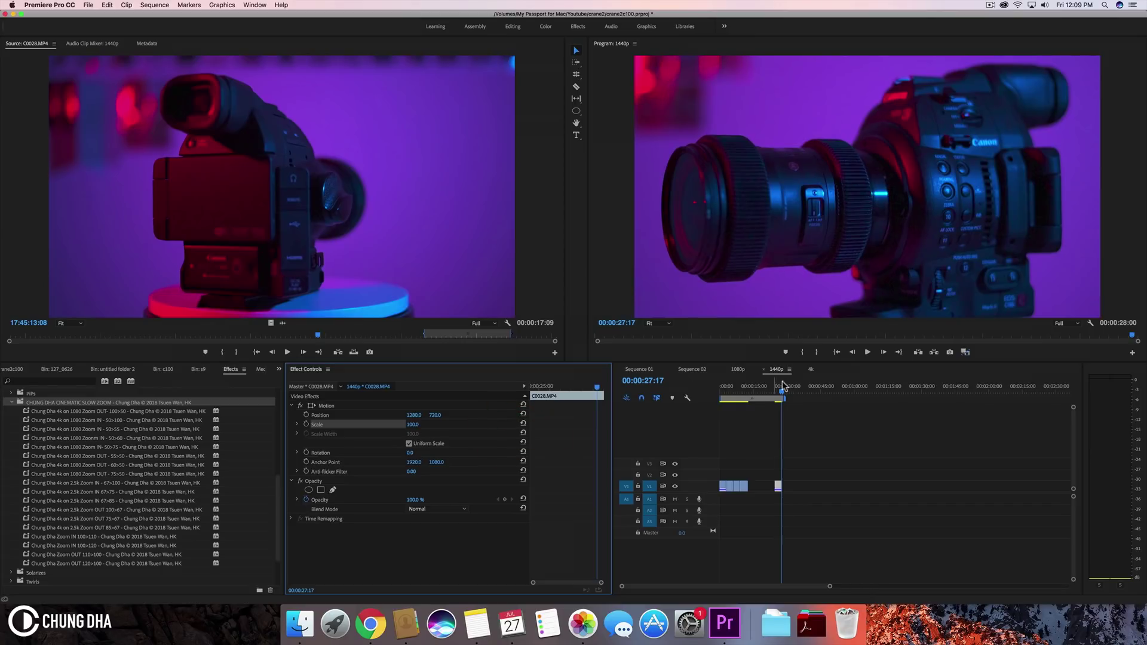
drag(782, 387, 779, 390)
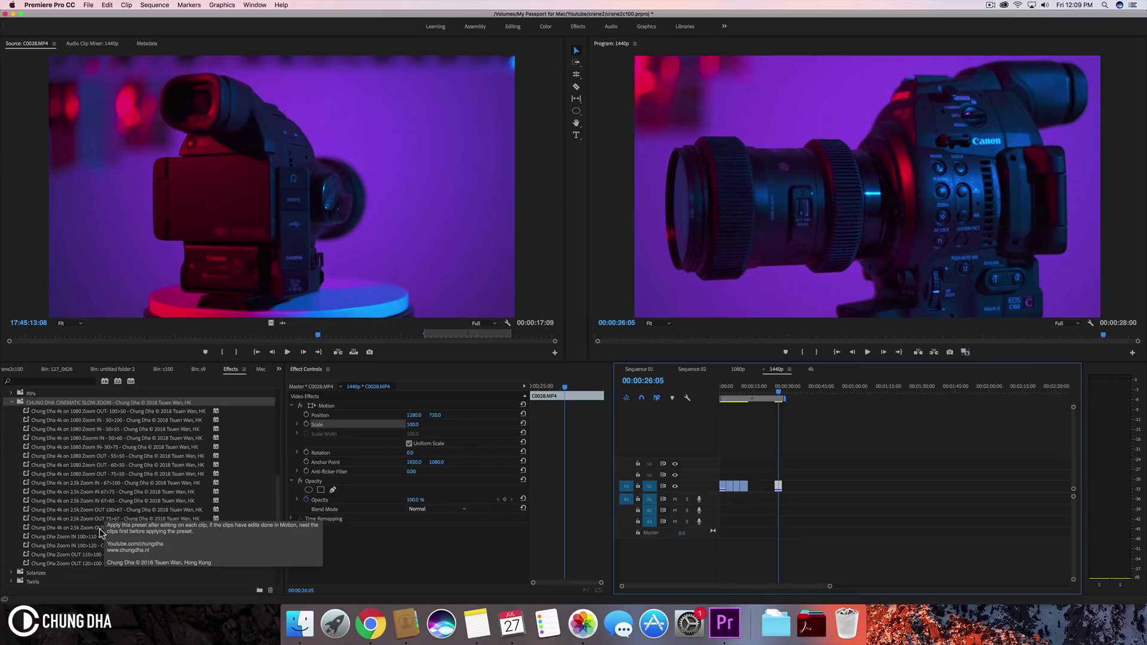
Preview the Zoom IN 67>100 preset on the clip, undo it, and apply Zoom IN 67>75
click(263, 491)
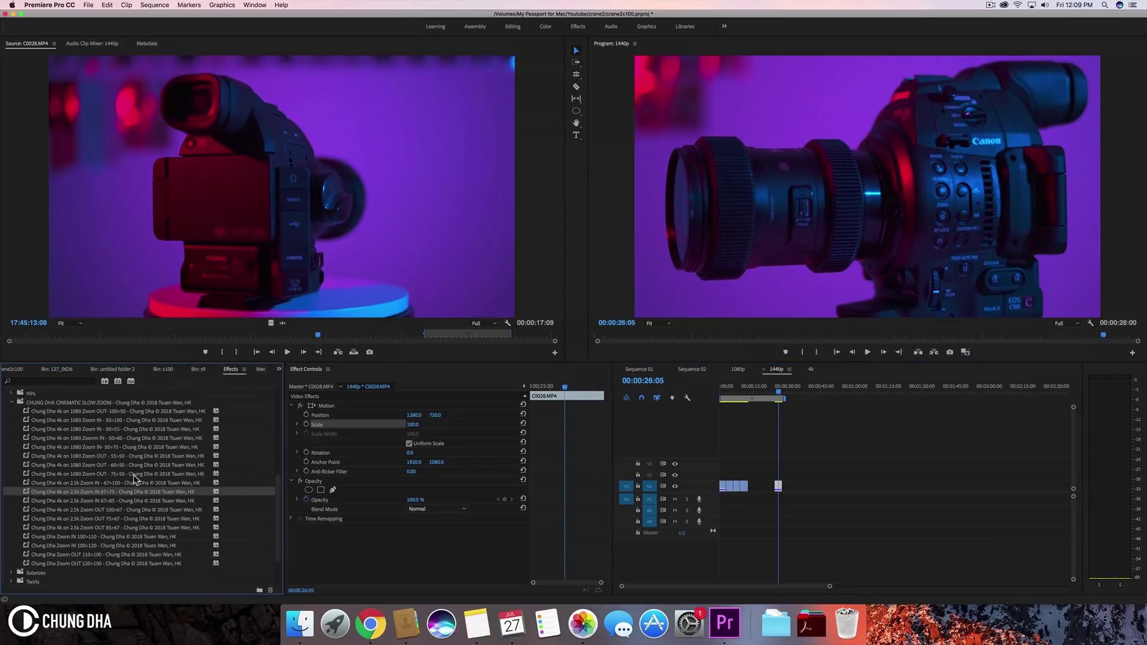
drag(97, 483, 778, 484)
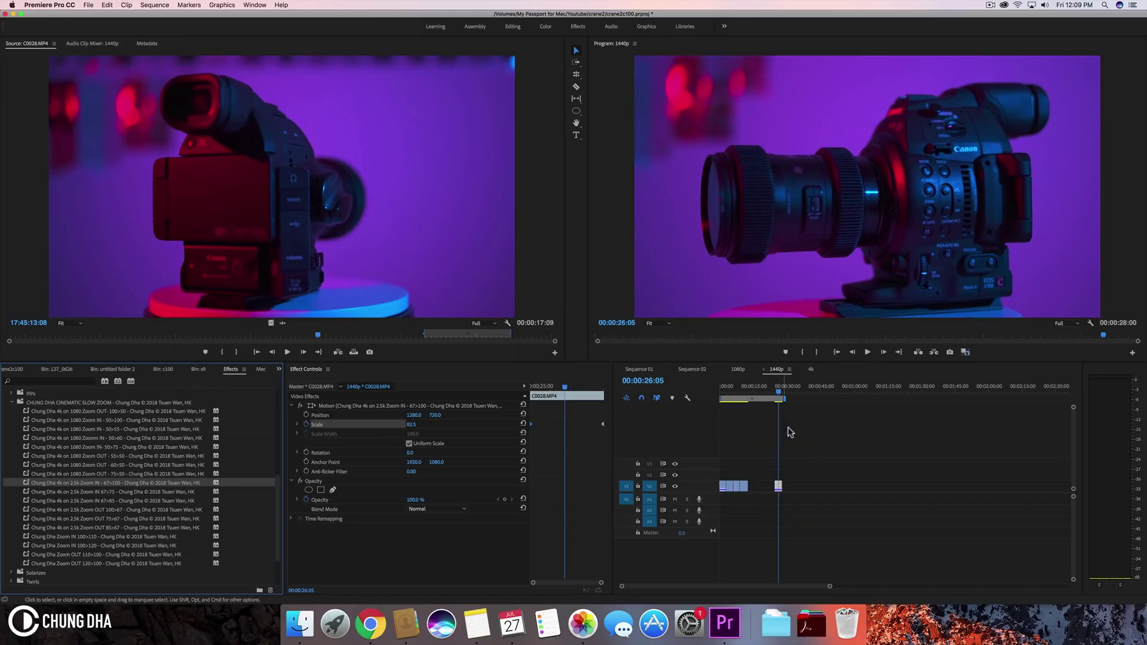
click(773, 394)
key(space)
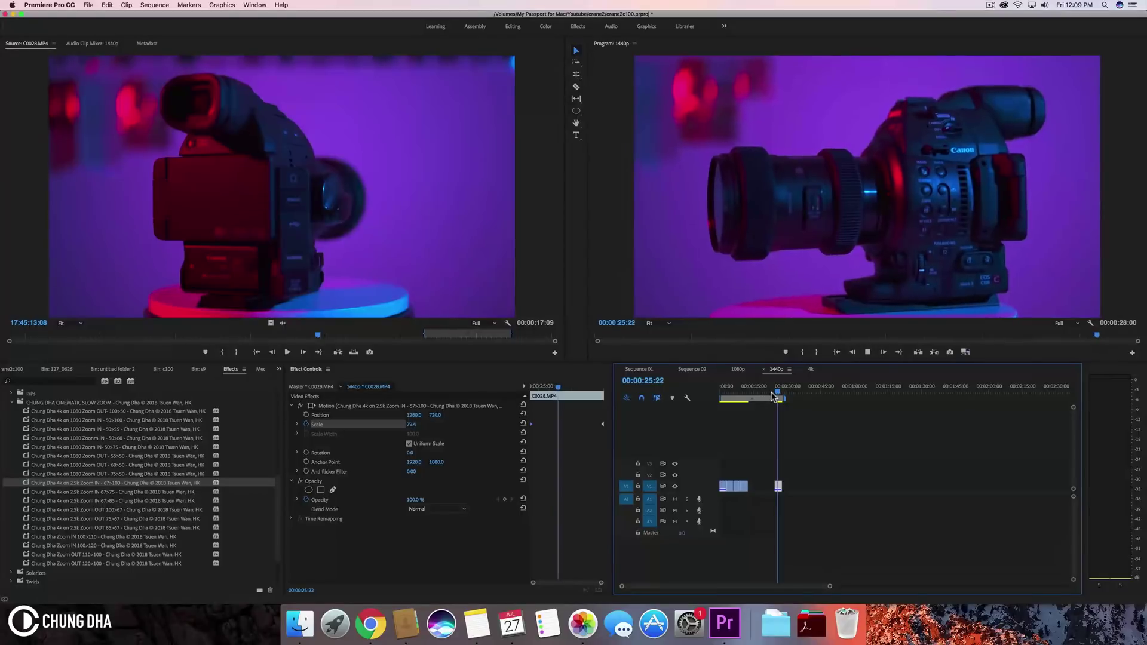
key(space)
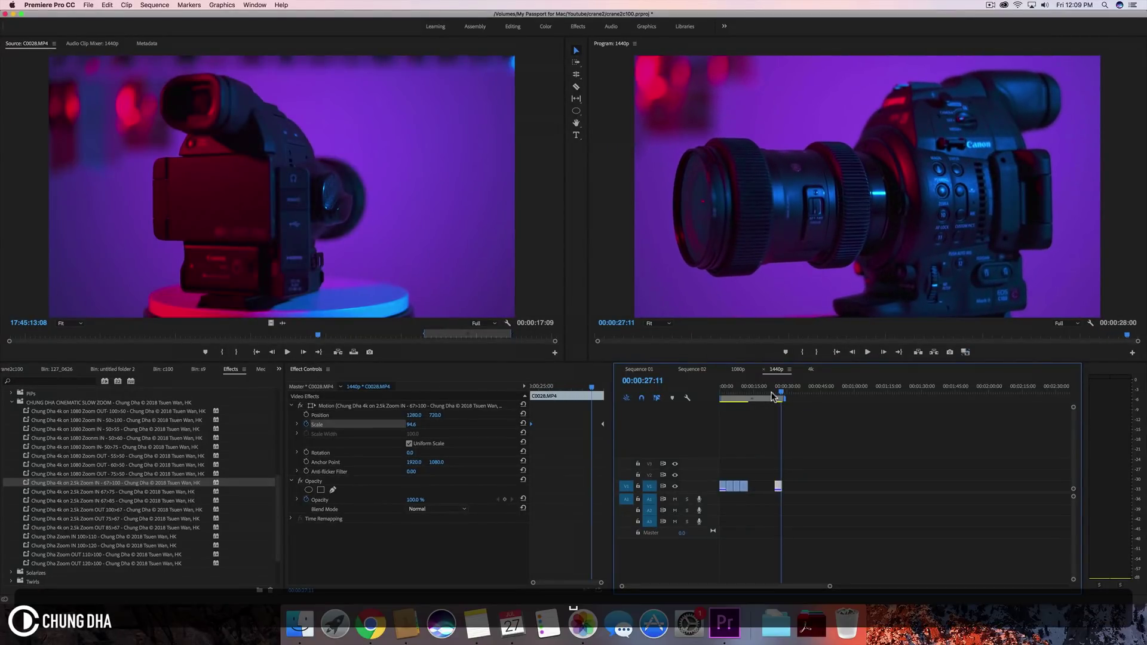
key(super+z)
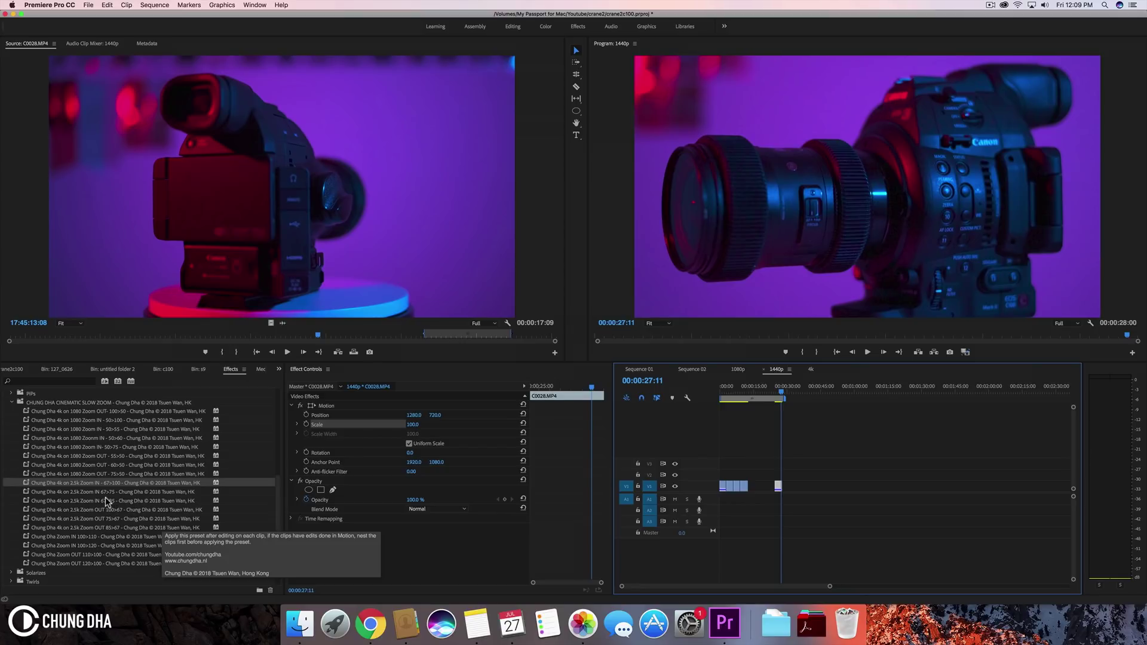
drag(111, 493, 771, 486)
Preview the Zoom IN 67>75 effect, then undo the preset to restore Scale 100
click(775, 389)
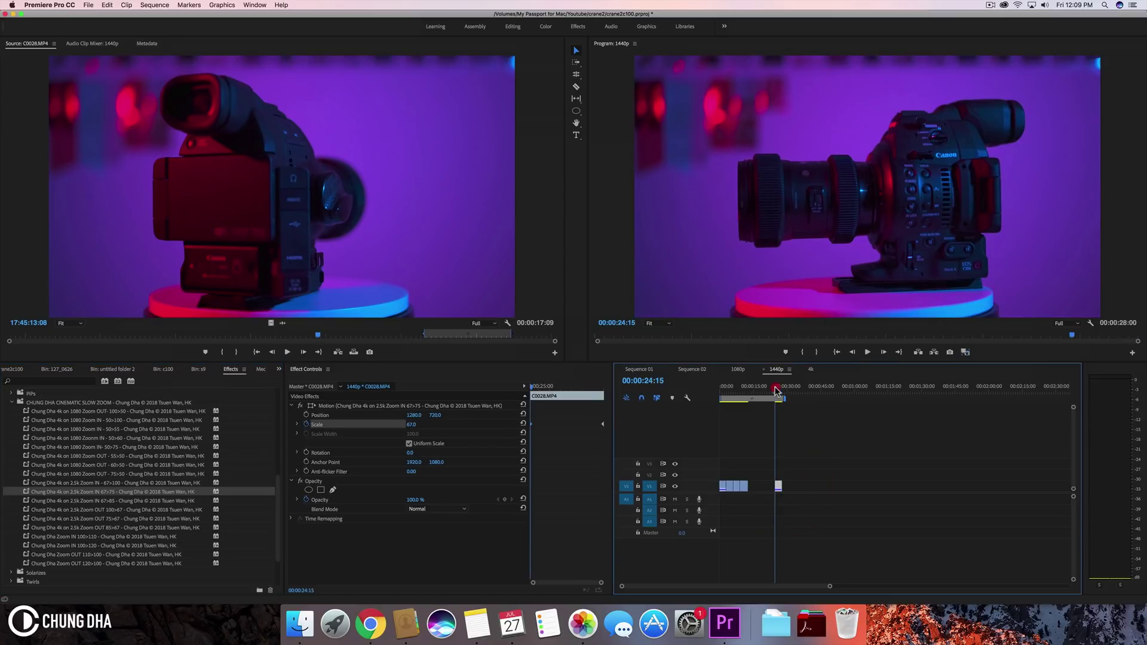
key(space)
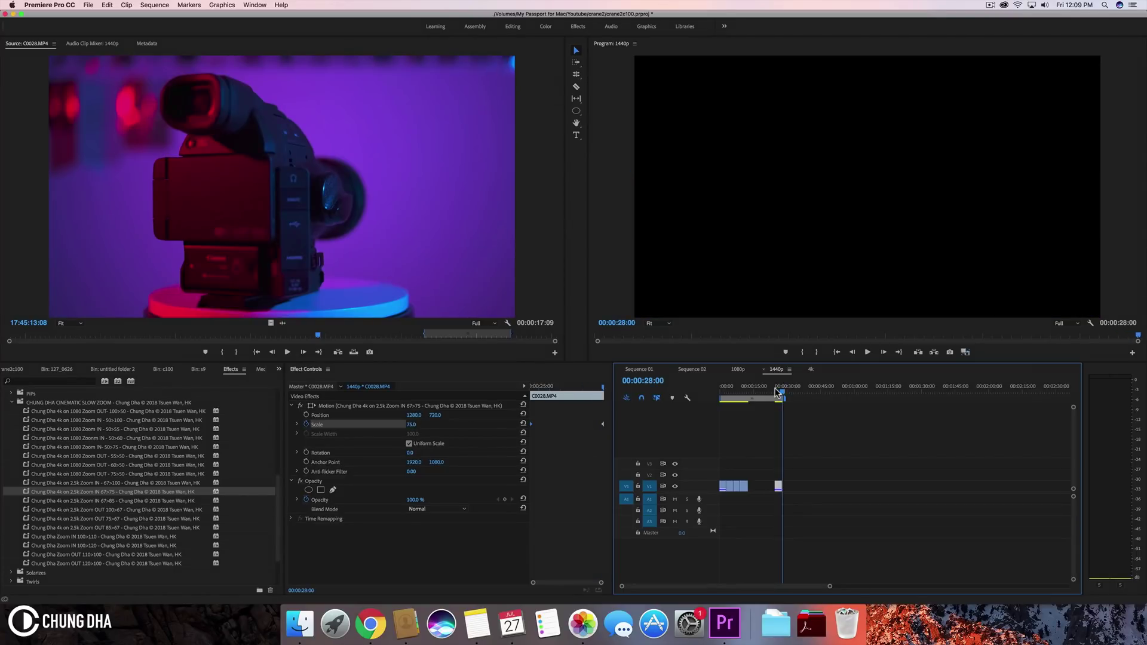
key(space)
click(778, 395)
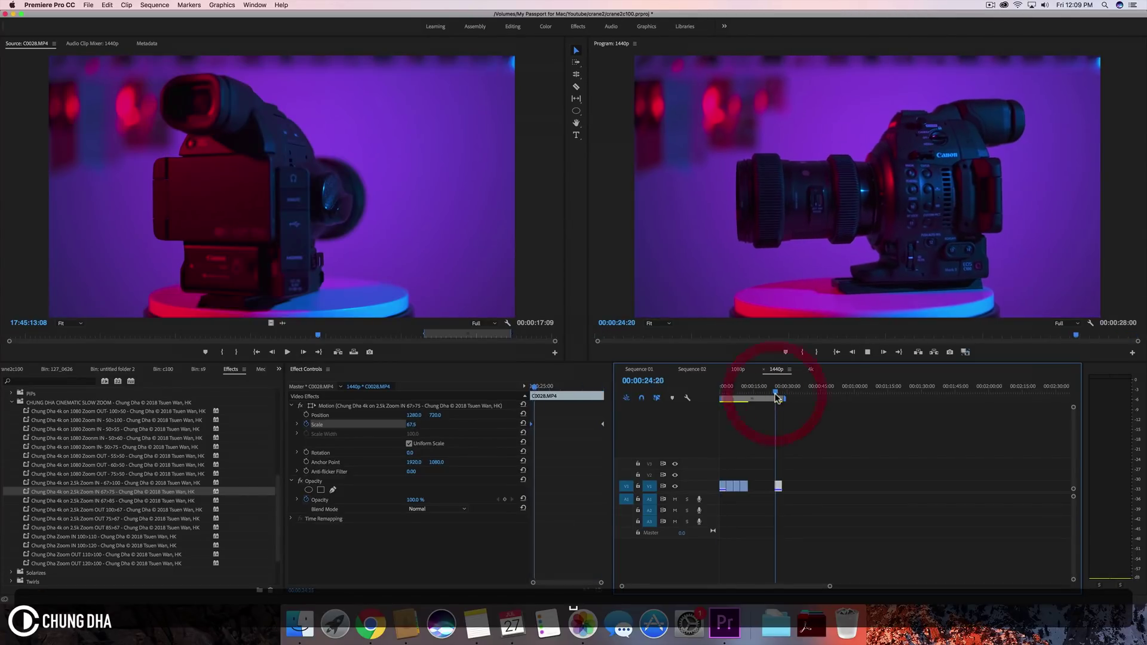
key(super+z)
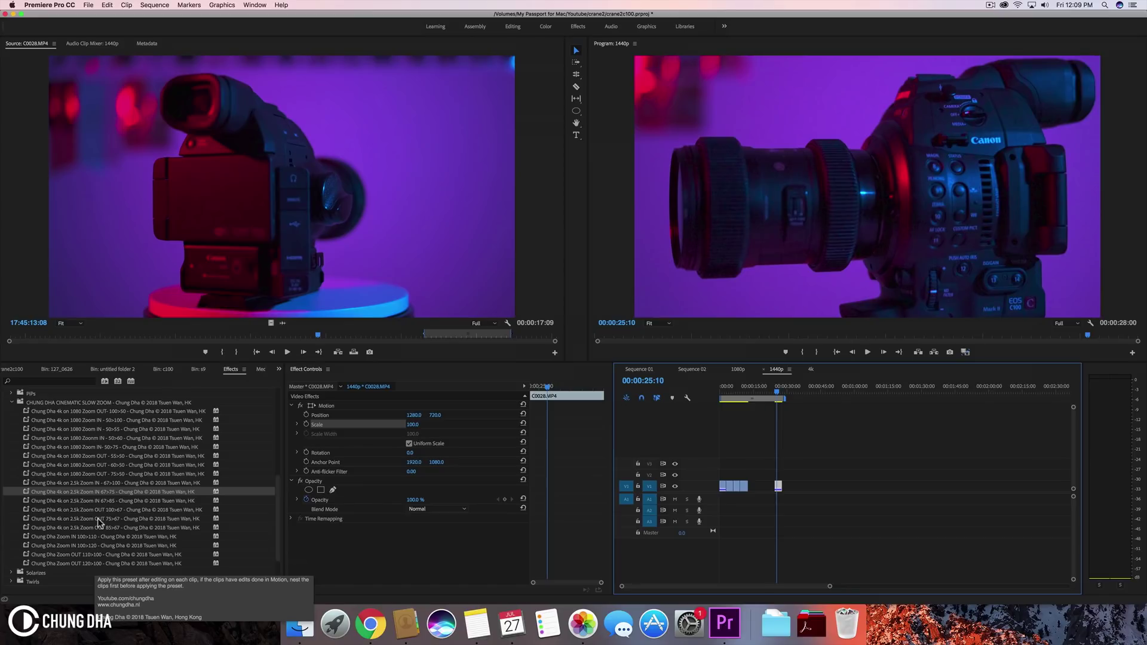
Apply the Chung Dha 4k on 2.5k Zoom OUT 75>67 preset to the V1 clip and preview it
drag(100, 523, 778, 486)
key(space)
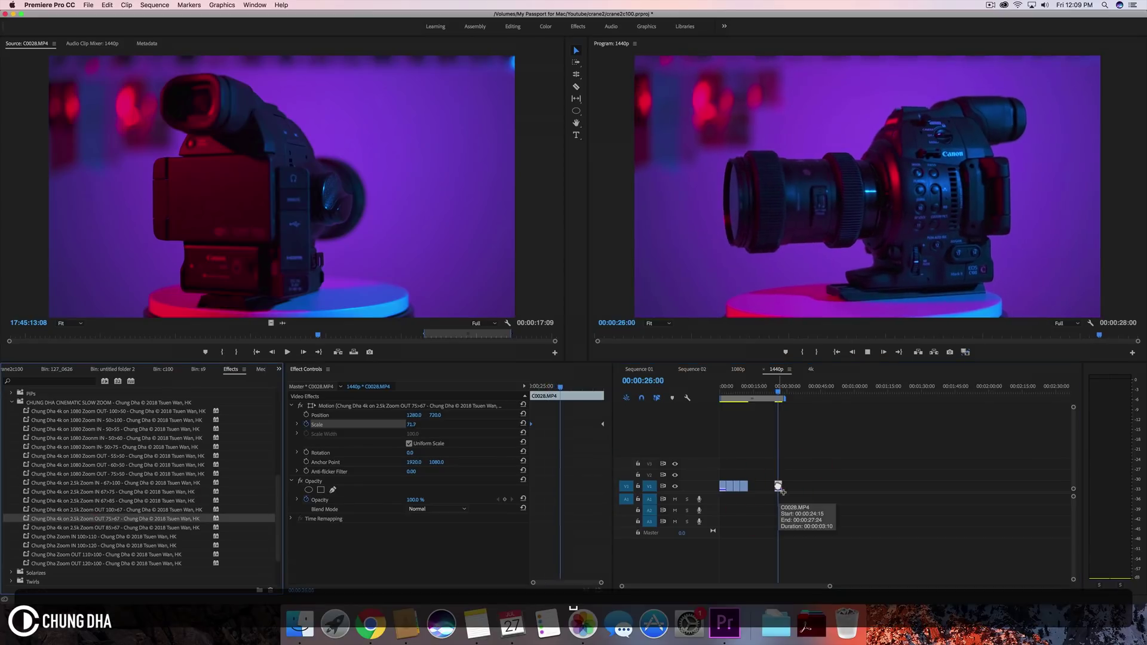
key(space)
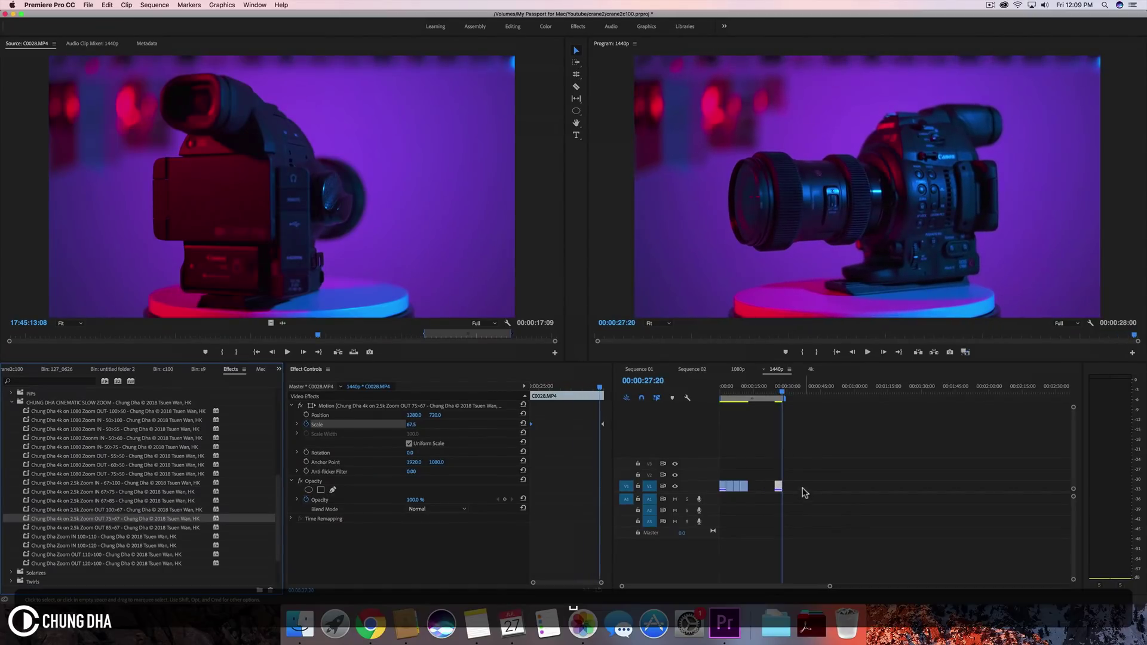